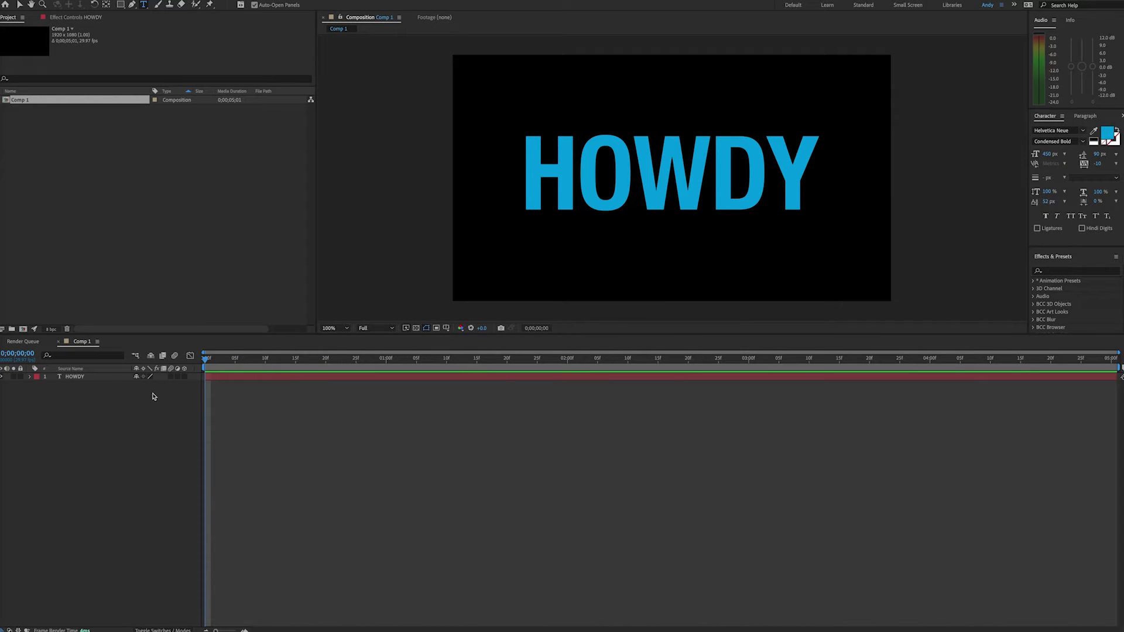
# Select the HOWDY text layer in the Timeline.
pyautogui.click(86, 378)
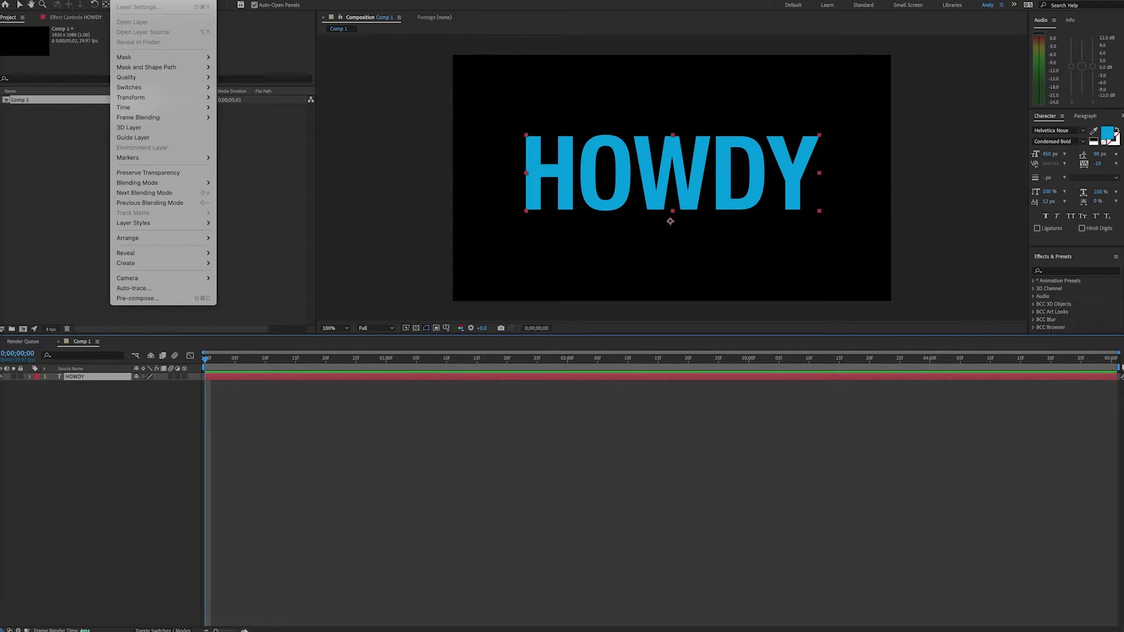
pyautogui.moveTo(126, 263)
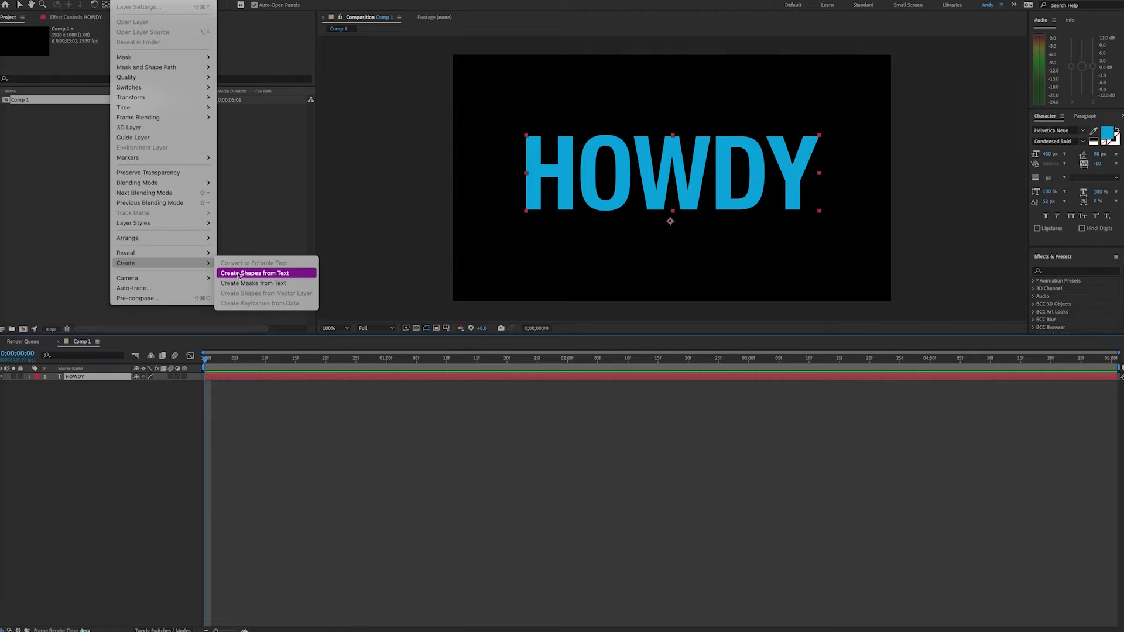
# Create shapes from the HOWDY text to get a HOWDY Outlines layer.
pyautogui.click(239, 274)
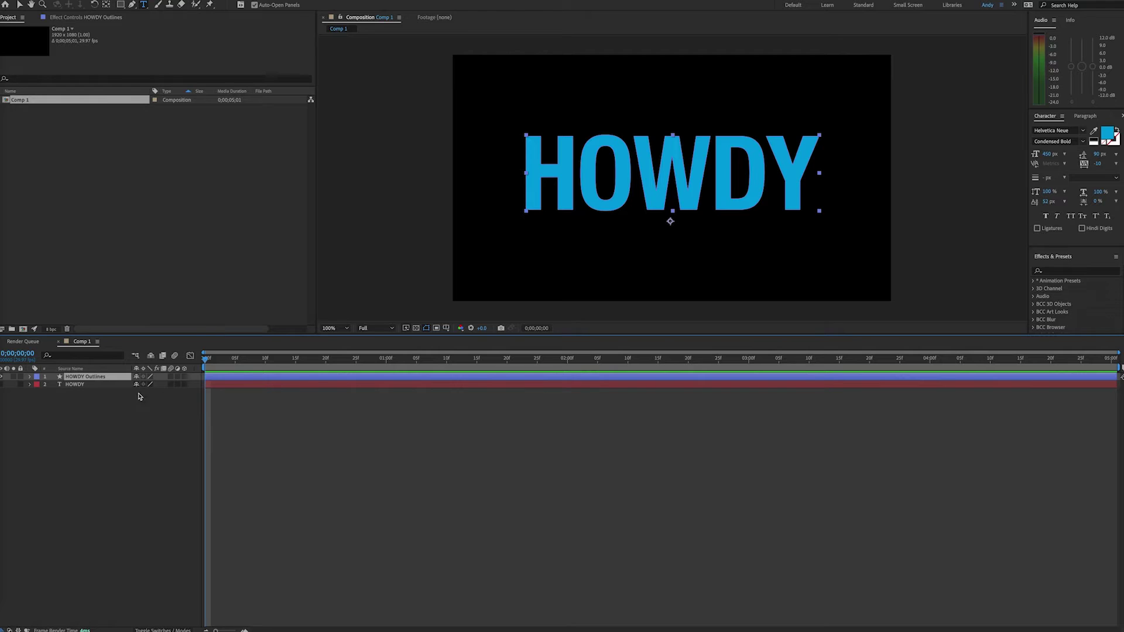
# Expand the HOWDY Outlines letter groups and hide Fill 1 on the H and O letters.
pyautogui.click(29, 377)
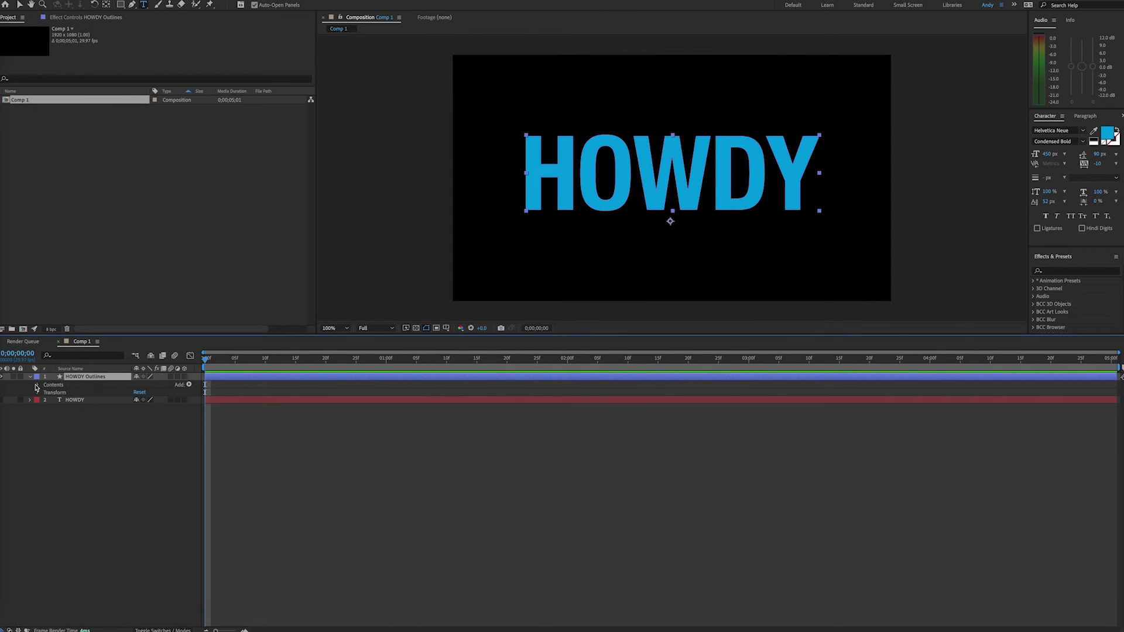
pyautogui.click(37, 385)
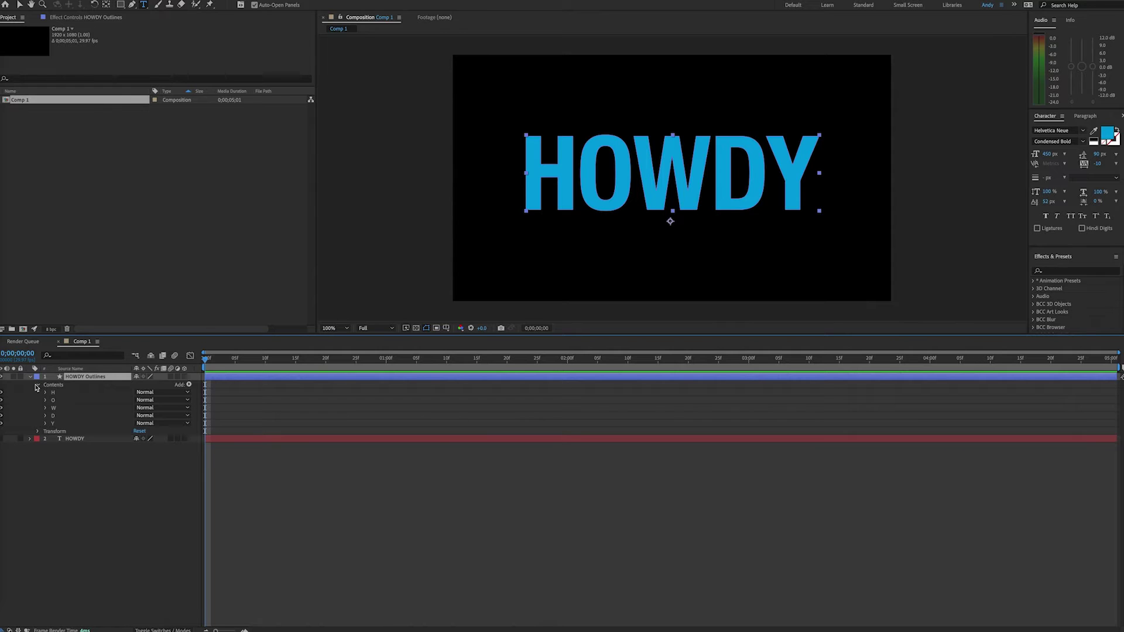
pyautogui.click(45, 392)
pyautogui.click(18, 416)
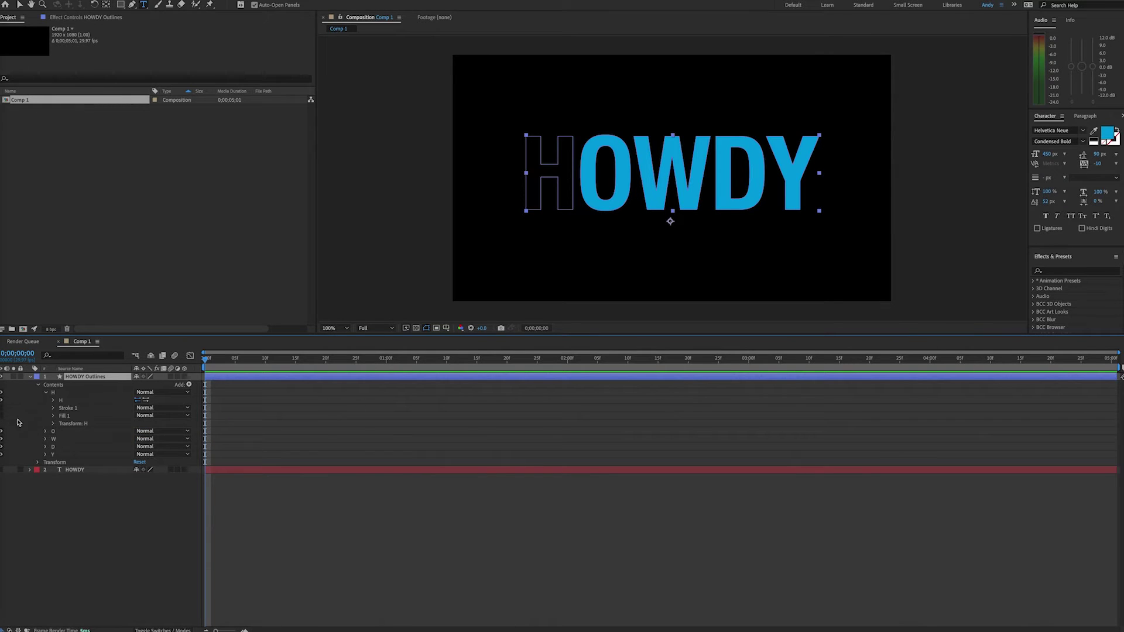
pyautogui.click(45, 432)
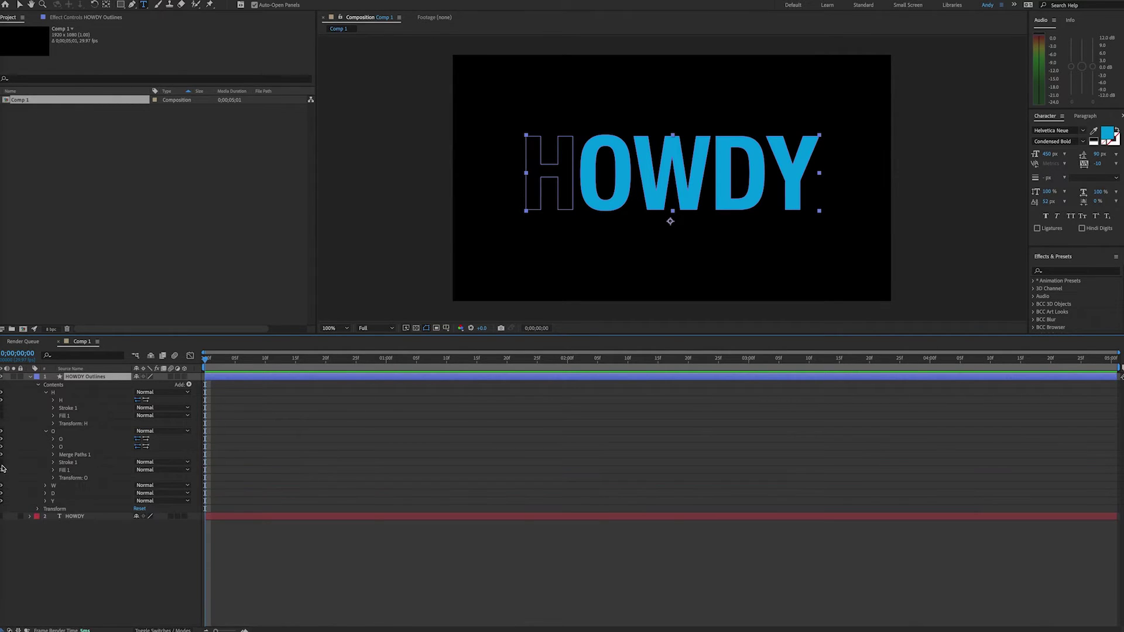
pyautogui.click(18, 470)
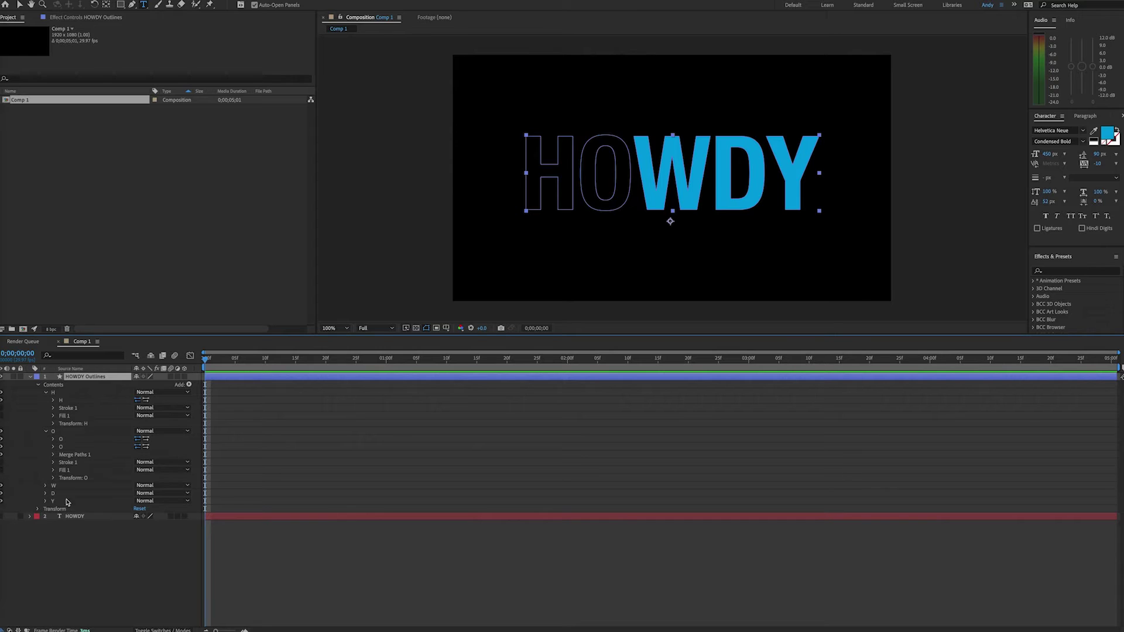
# Add a layer-wide Stroke 1 to HOWDY Outlines and expand its settings.
pyautogui.click(189, 384)
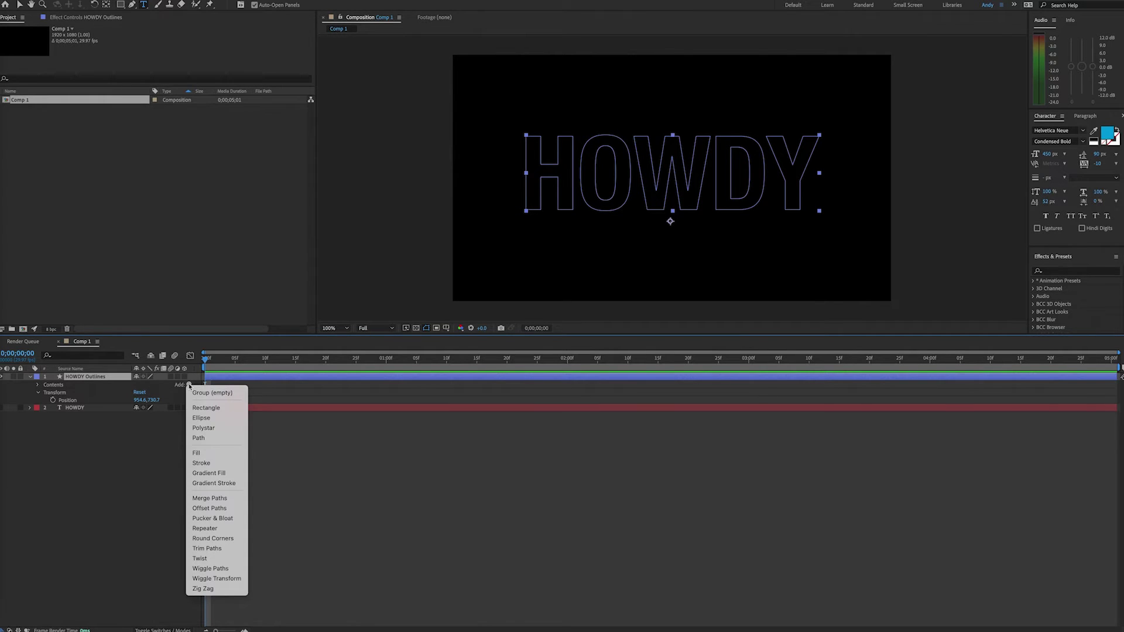
pyautogui.click(204, 462)
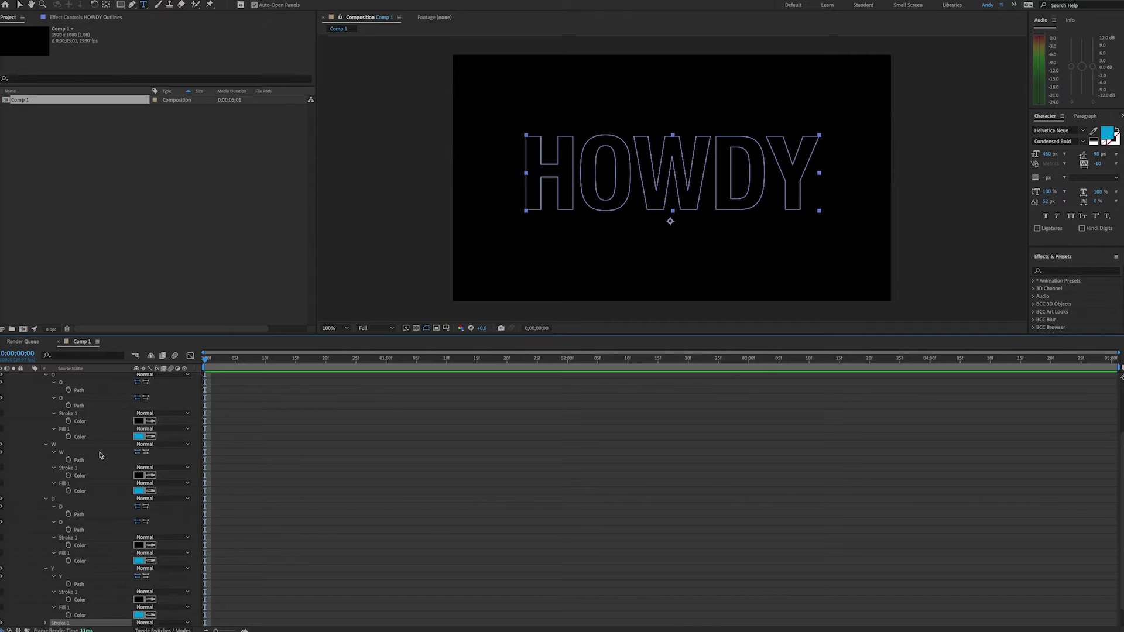
pyautogui.press('u')
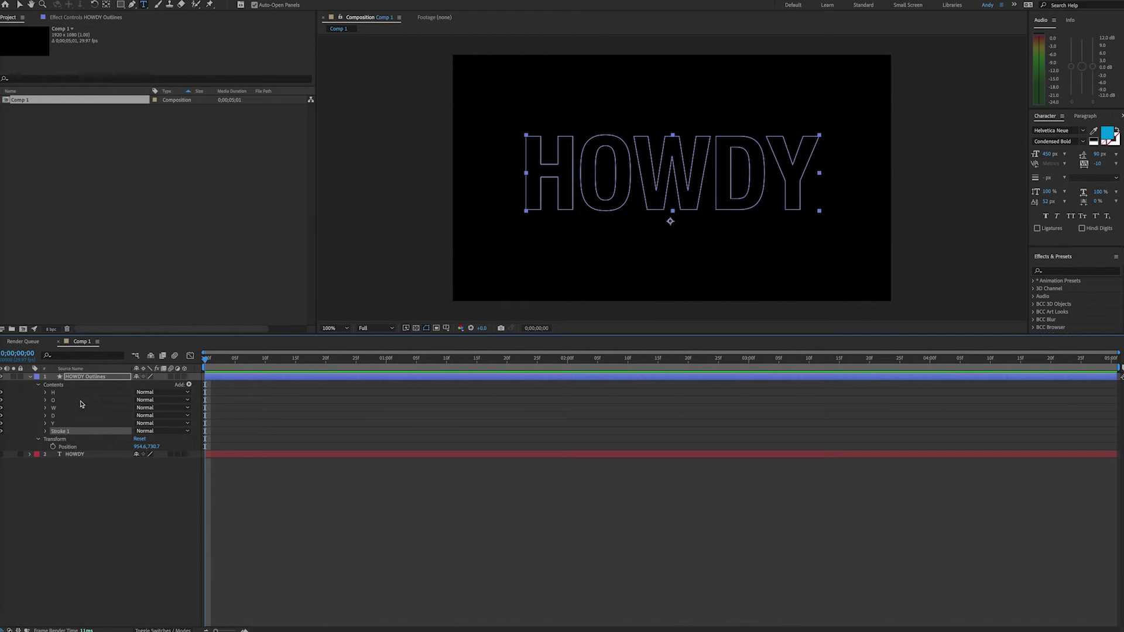
pyautogui.click(45, 431)
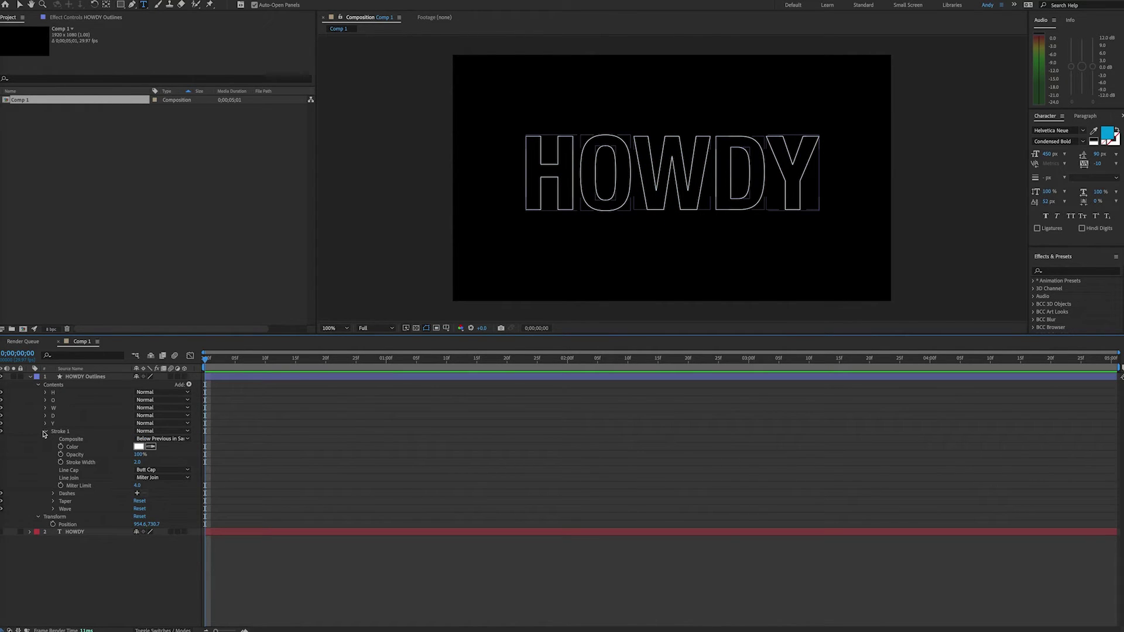
# Set the HOWDY stroke colour to red (FF0000).
pyautogui.click(139, 448)
pyautogui.click(463, 336)
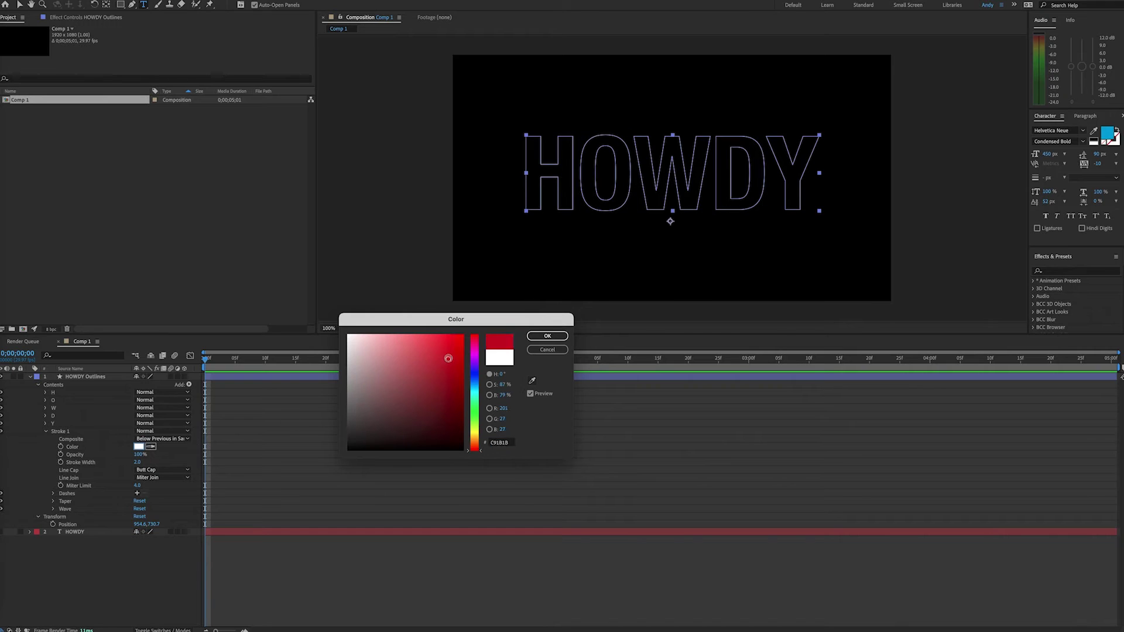
pyautogui.click(548, 338)
pyautogui.click(89, 560)
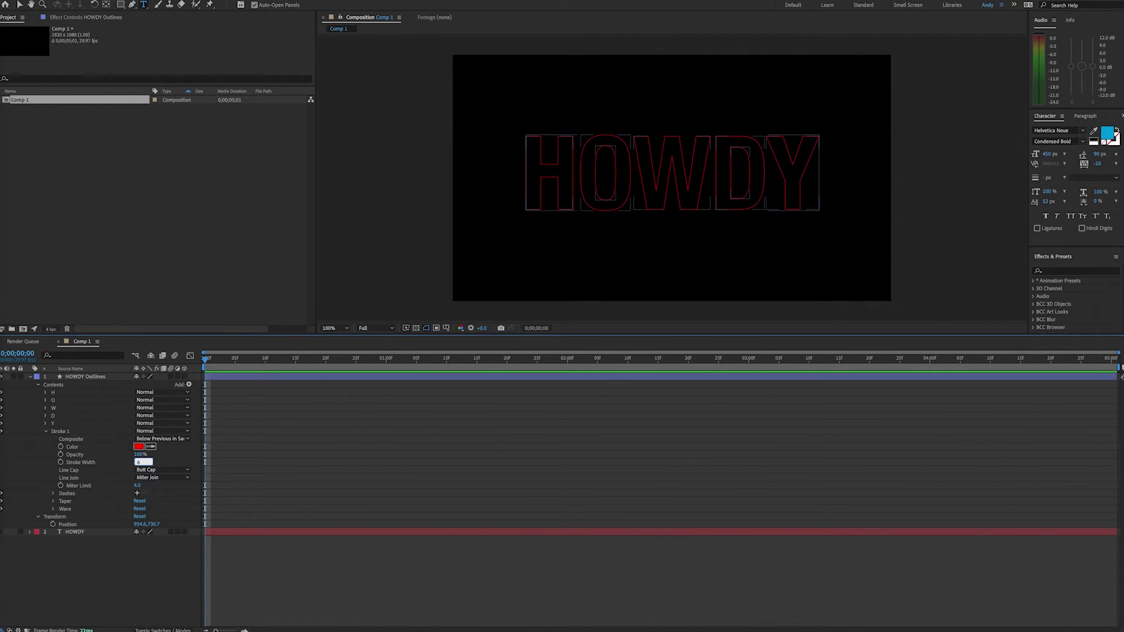
# Try dashes on the stroke, then undo them to keep it solid.
pyautogui.click(137, 493)
pyautogui.moveTo(137, 508)
pyautogui.mouseDown()
pyautogui.moveTo(159, 513)
pyautogui.moveTo(140, 508)
pyautogui.mouseUp()
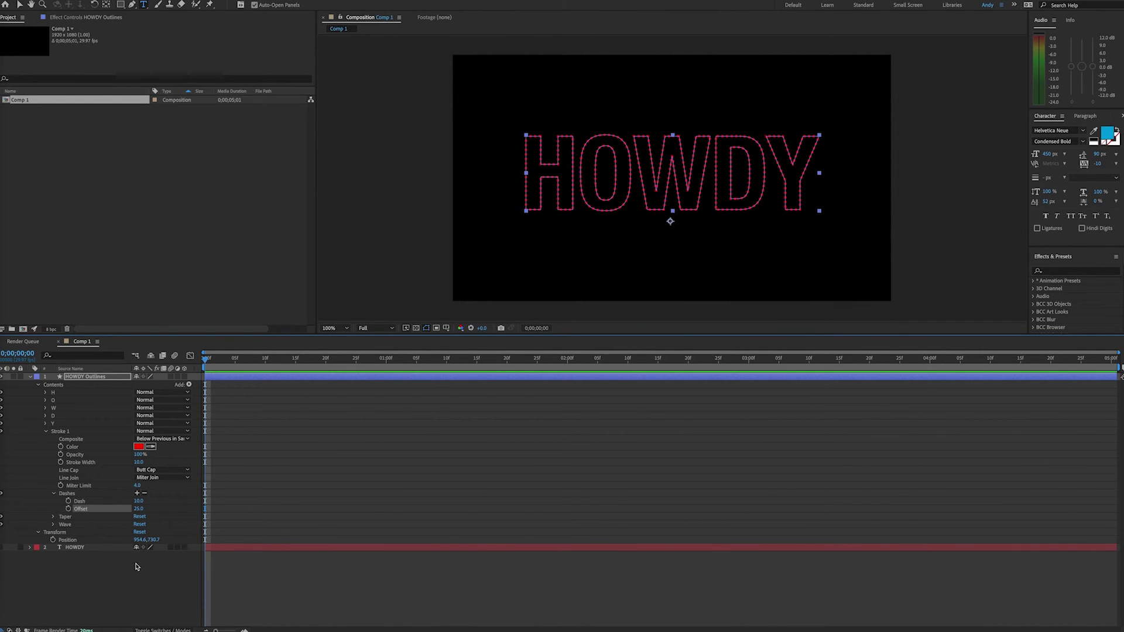
pyautogui.hotkey('ctrl', 'z')
pyautogui.hotkey('ctrl', 'z')
pyautogui.click(188, 385)
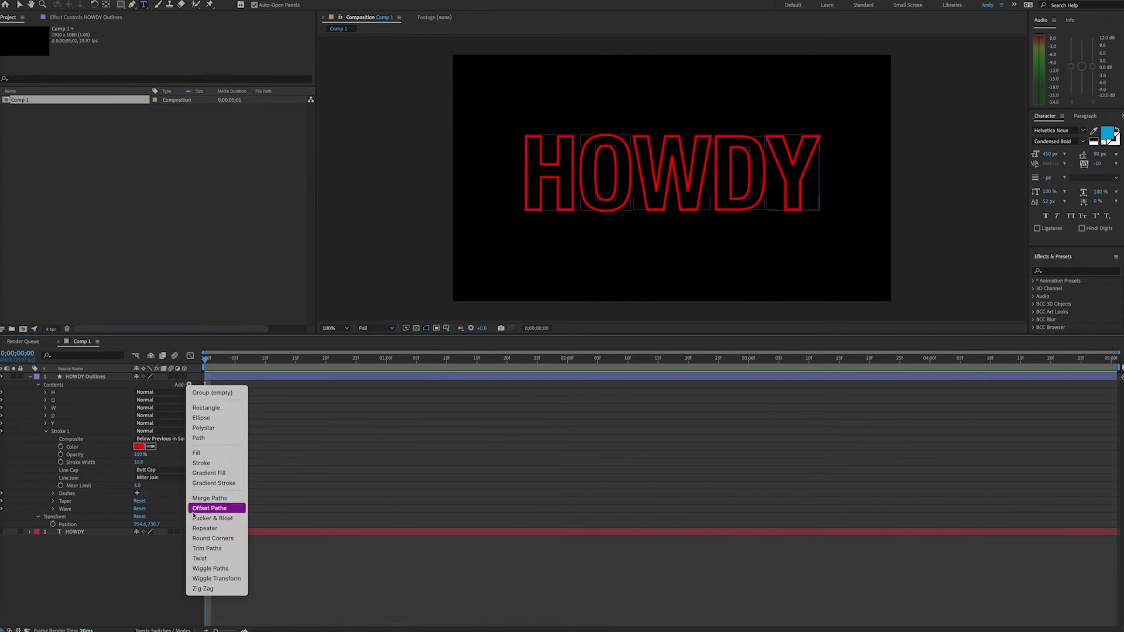
# Add Trim Paths, keyframe End starting at 0%, and preview the draw-on.
pyautogui.click(206, 548)
pyautogui.click(45, 433)
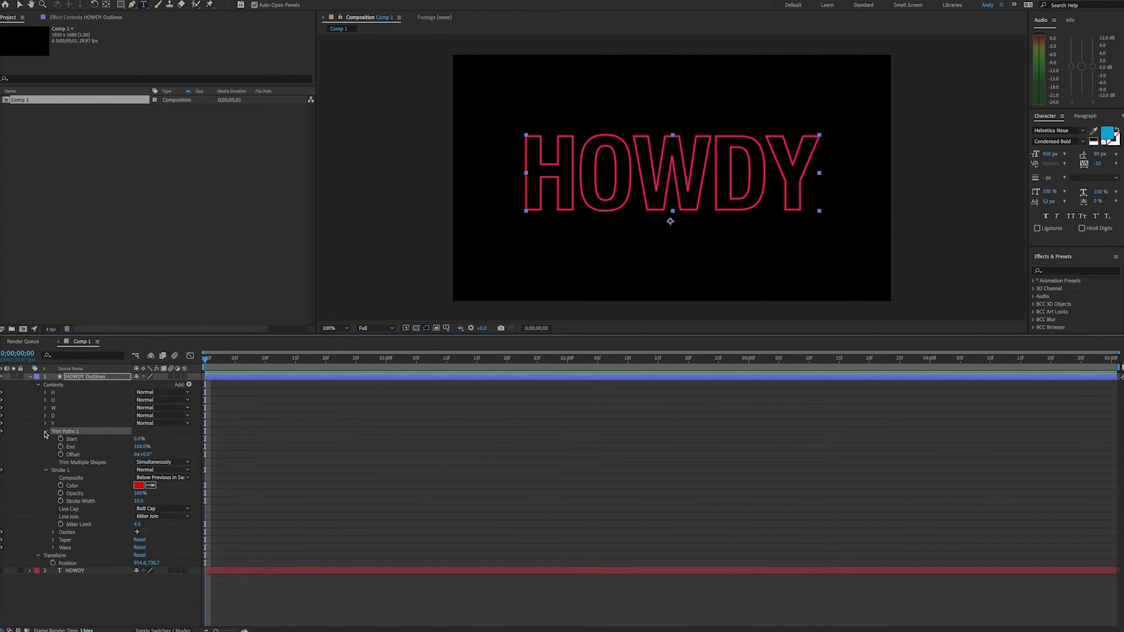
pyautogui.click(60, 446)
pyautogui.click(140, 446)
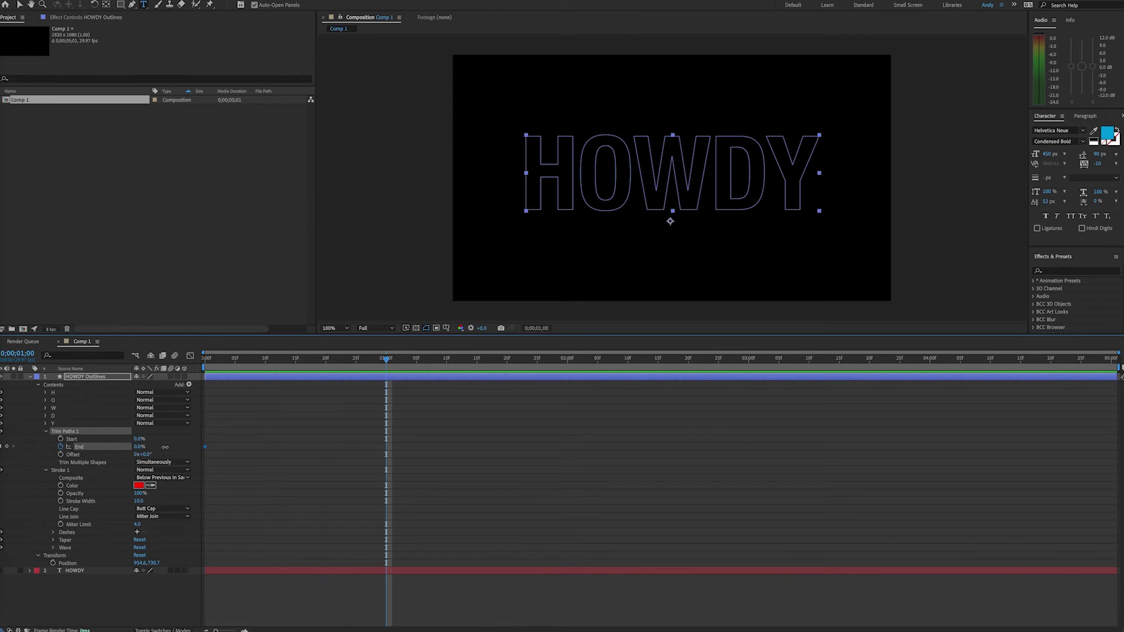
pyautogui.write('0')
pyautogui.press('Return')
pyautogui.press('space')
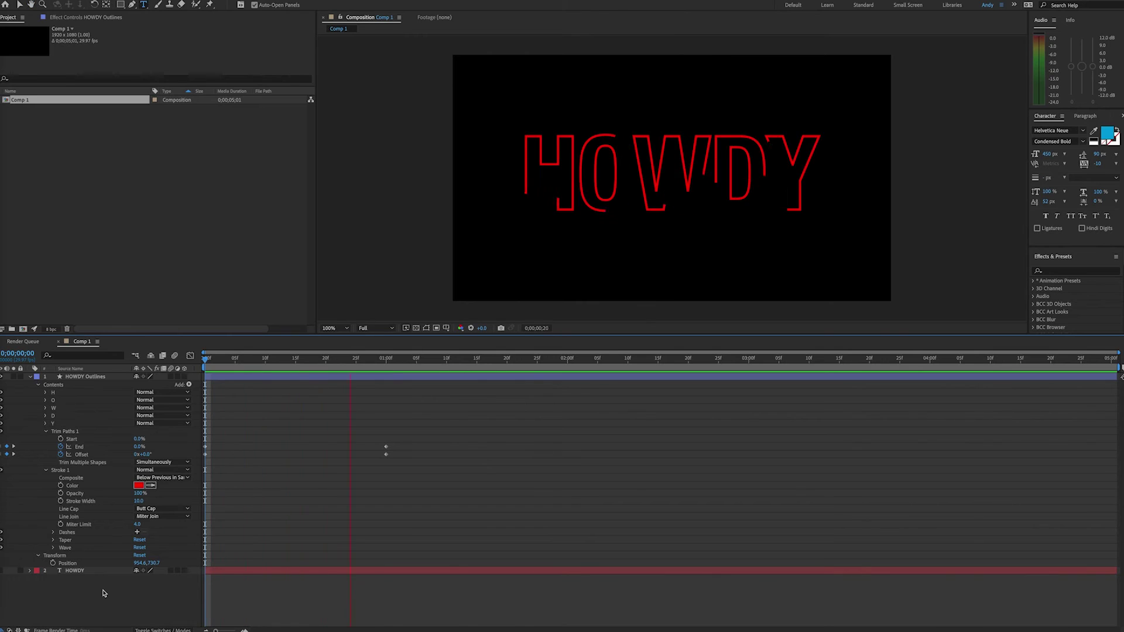
pyautogui.press('space')
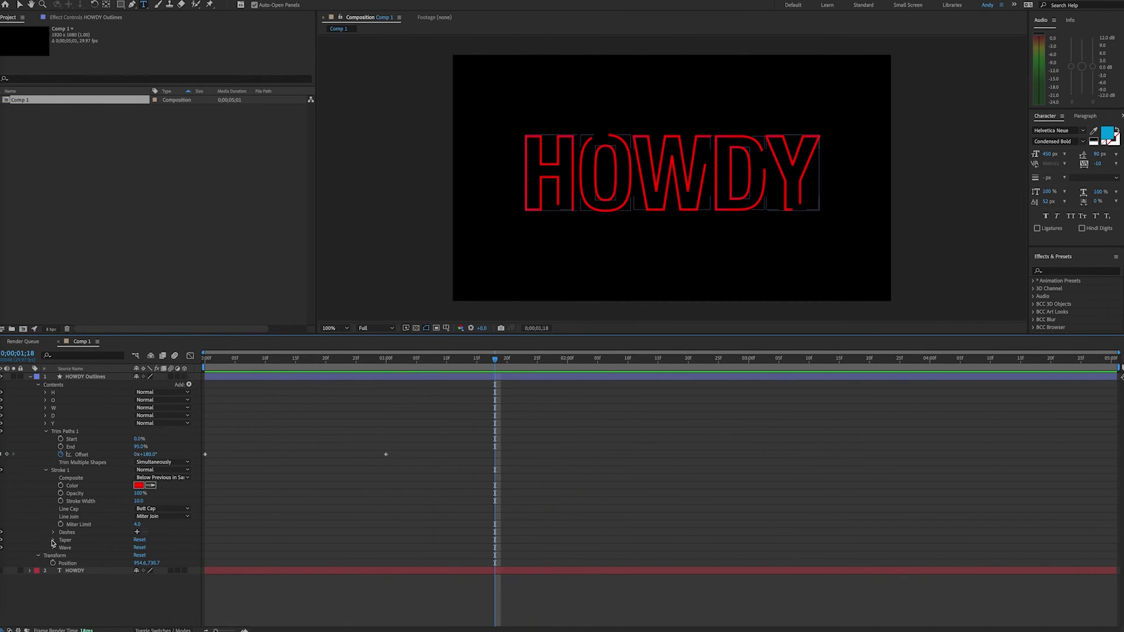
# Taper the stroke start length to 73% and replay the animation.
pyautogui.click(53, 540)
pyautogui.moveTo(139, 556); pyautogui.dragTo(154, 555)
pyautogui.press('Home')
pyautogui.press('space')
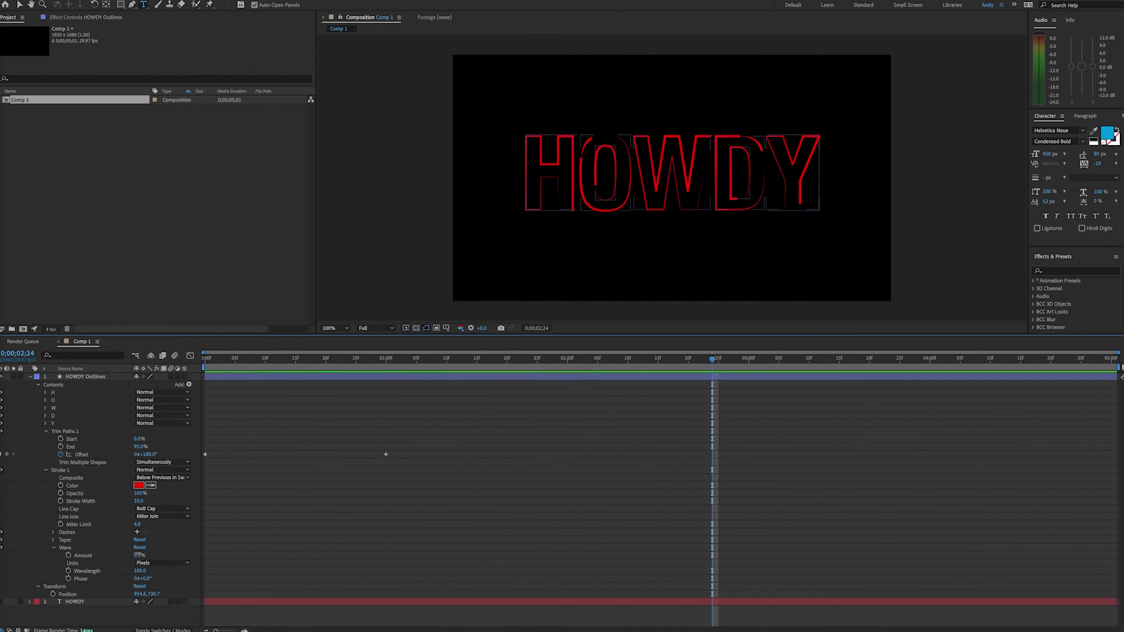
# Set the stroke Wave Amount to 14 and replay the animation from the start.
pyautogui.moveTo(139, 556)
pyautogui.mouseDown()
pyautogui.moveTo(162, 556)
pyautogui.moveTo(151, 555)
pyautogui.mouseUp()
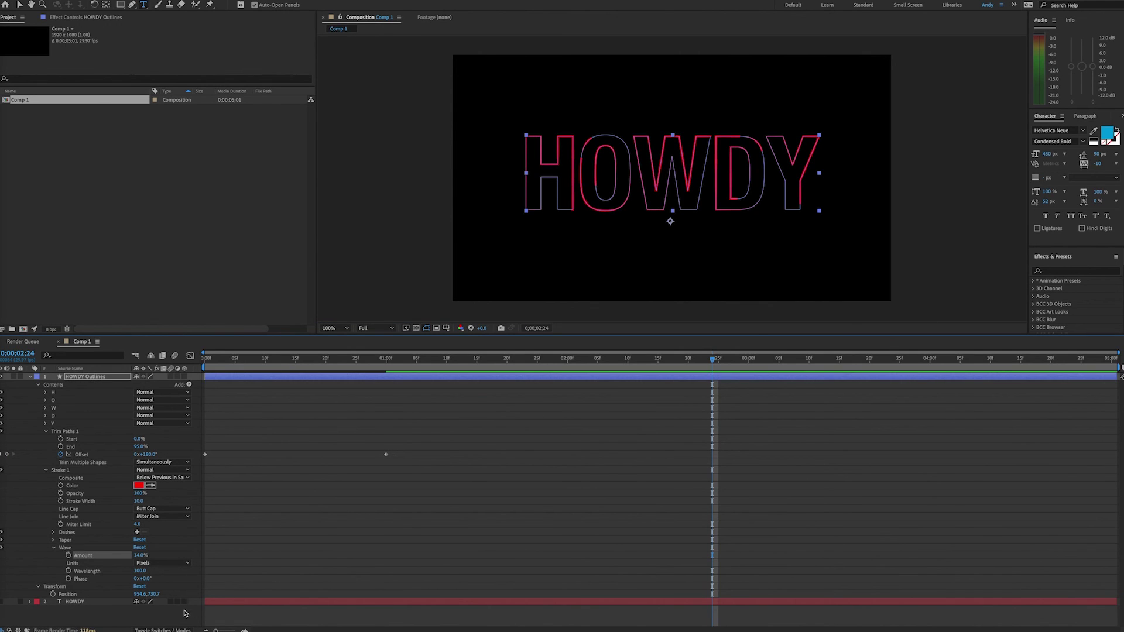
pyautogui.press('Home')
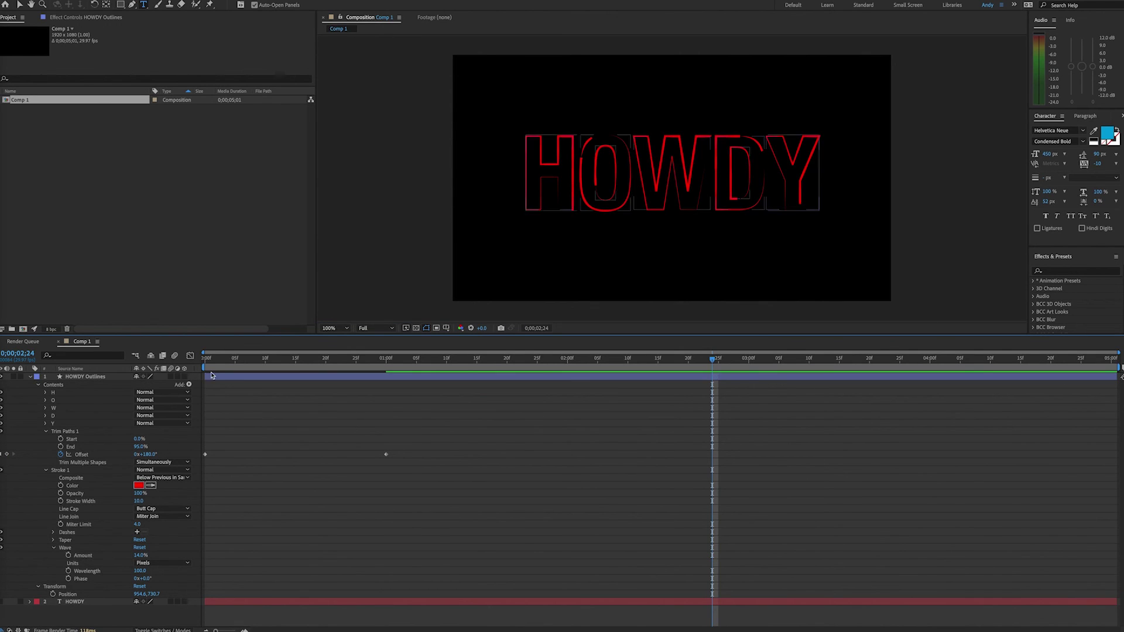
pyautogui.press('Home')
pyautogui.press('space')
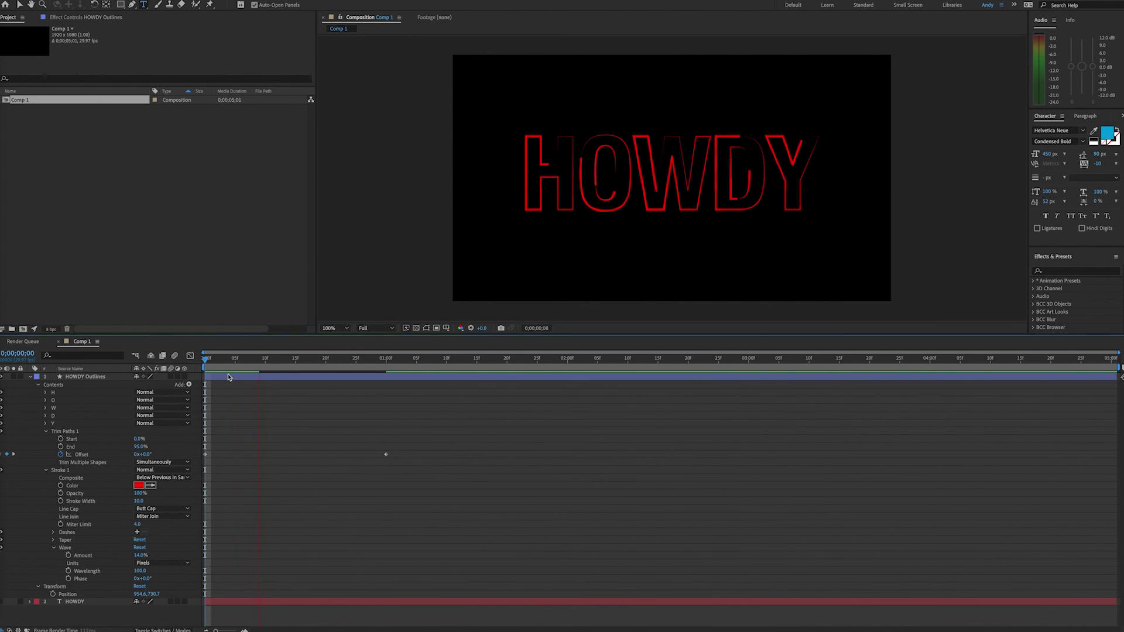